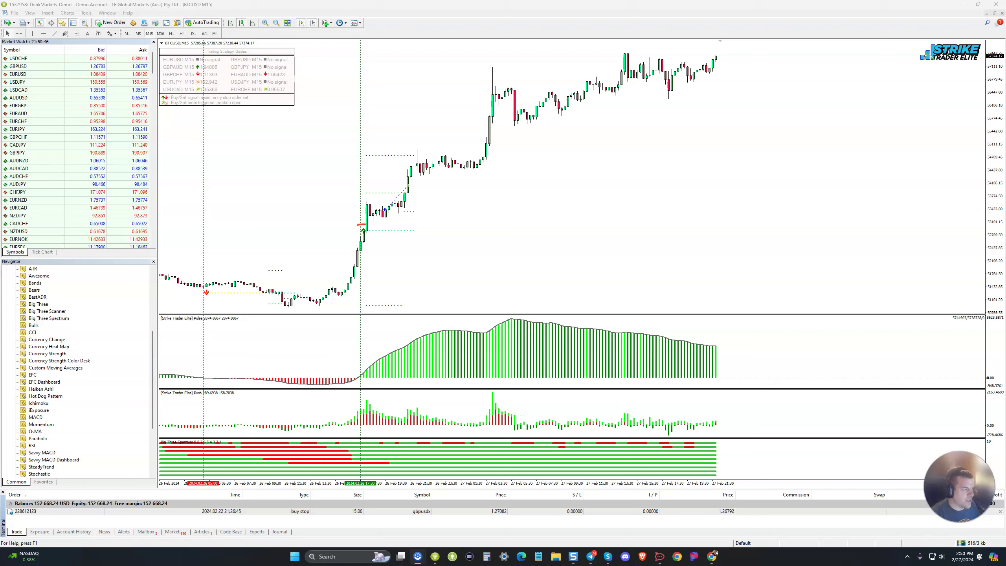
left_click_drag(358, 227, 368, 226)
mouse_move(371, 219)
left_mouse_down()
mouse_move(478, 102)
mouse_move(712, 65)
left_mouse_up()
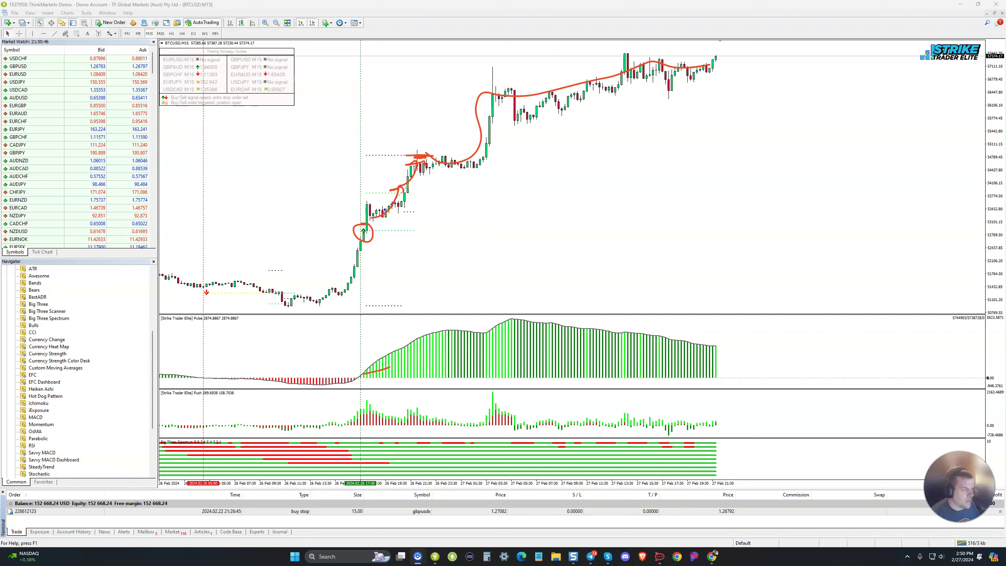
left_click_drag(363, 374, 432, 342)
mouse_move(432, 343)
left_mouse_down()
mouse_move(542, 320)
mouse_move(711, 348)
left_mouse_up()
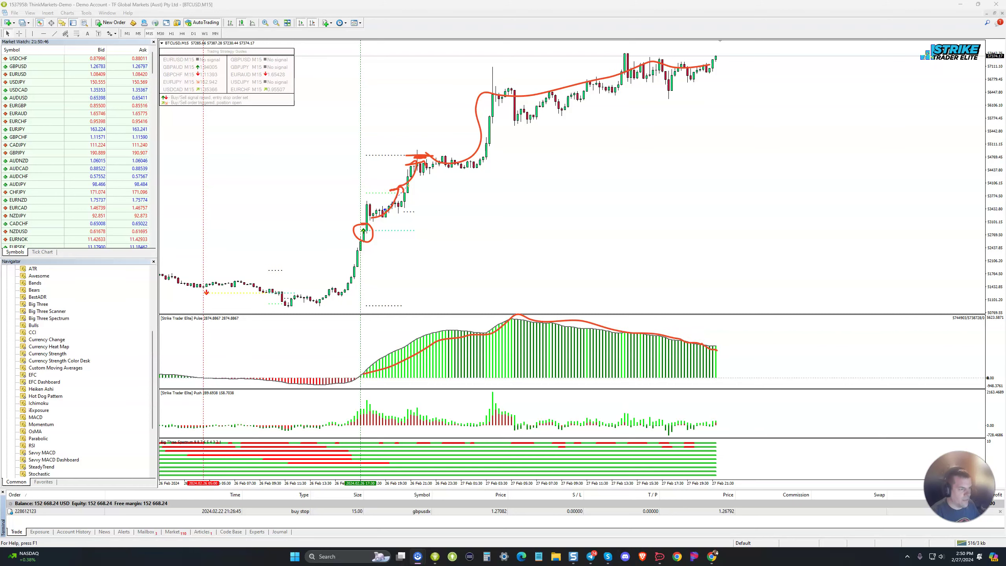
key("e")
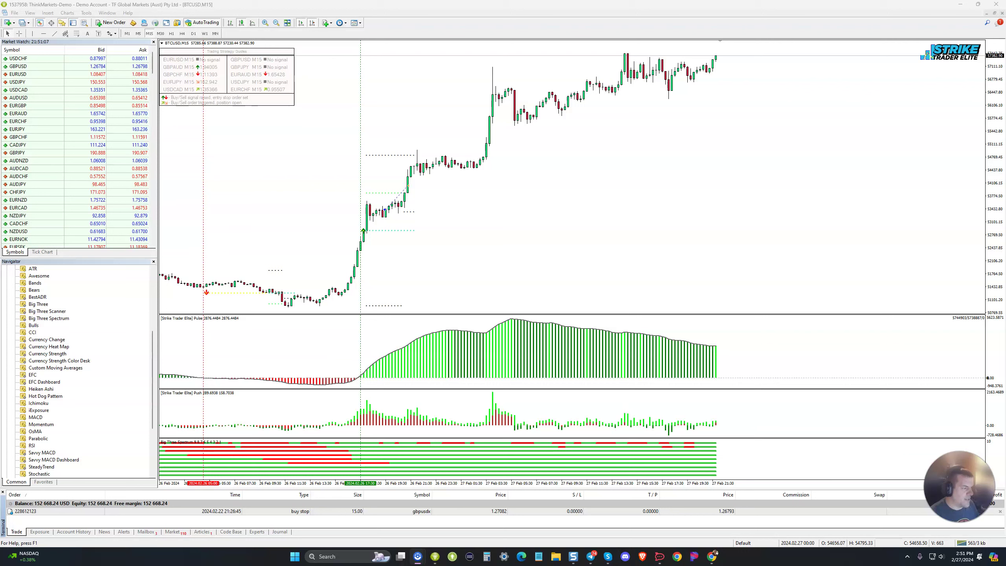
left_click_drag(362, 382, 352, 384)
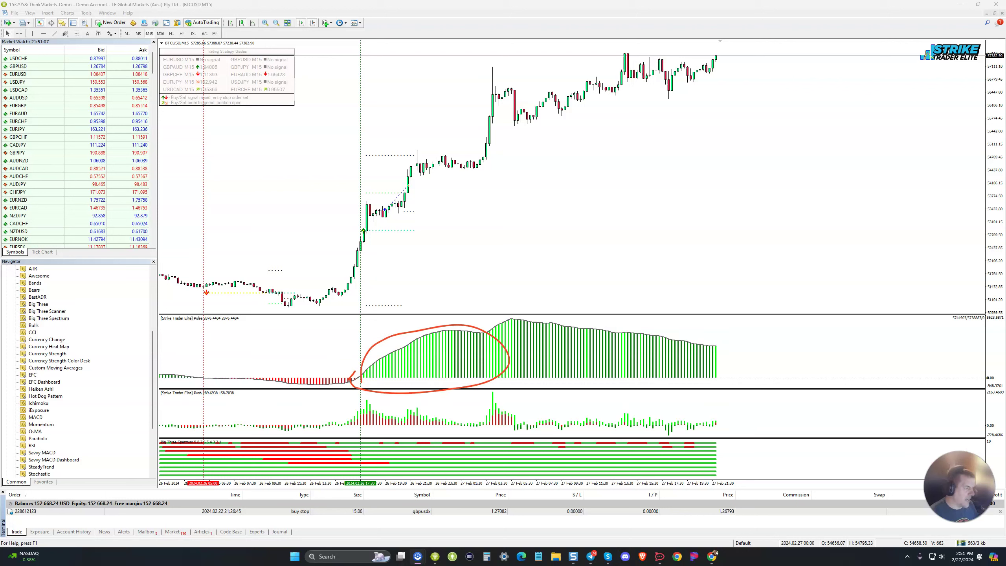
mouse_move(363, 231)
left_mouse_down()
mouse_move(408, 149)
mouse_move(462, 186)
left_mouse_up()
key("e")
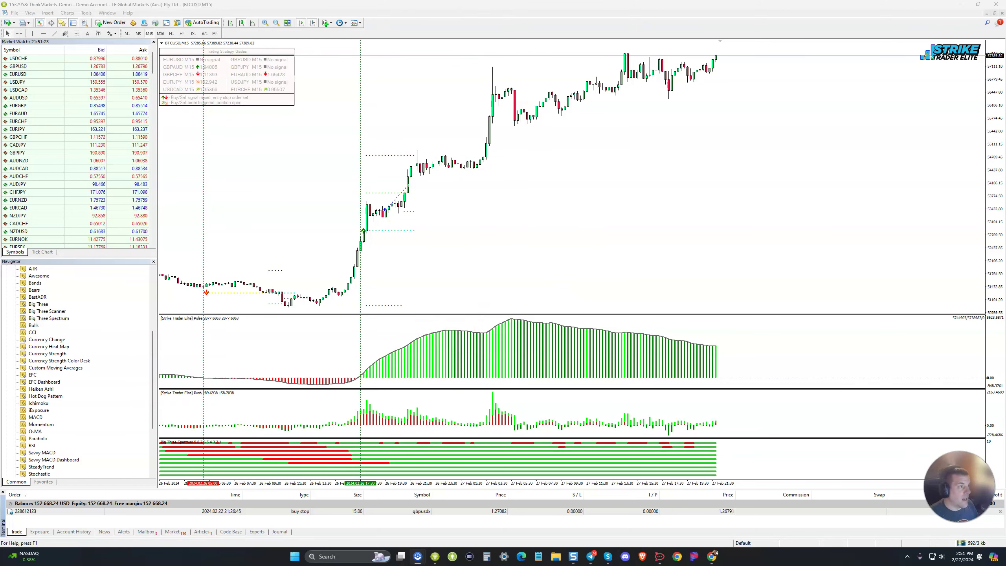
left_click_drag(510, 308, 494, 298)
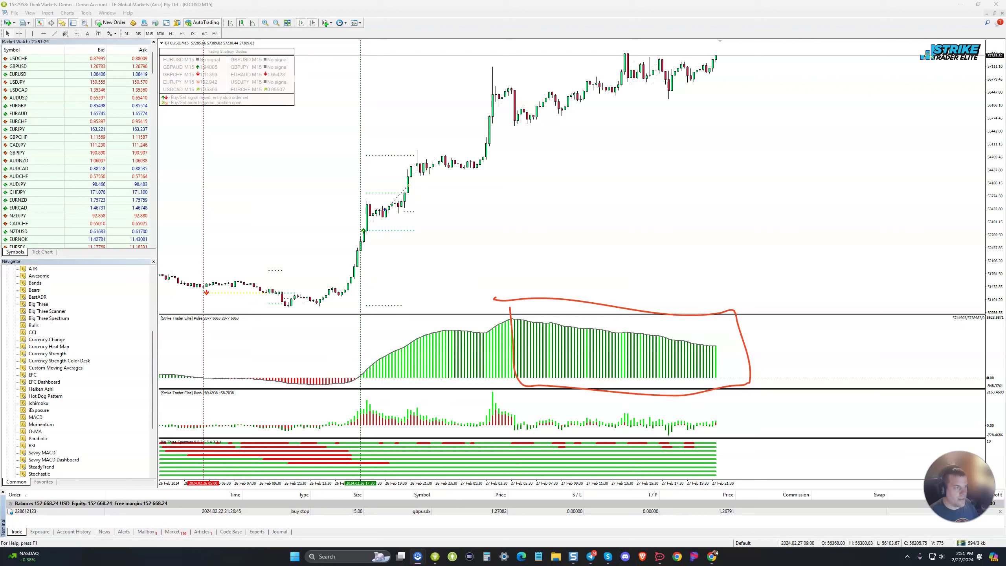
left_click_drag(508, 56, 819, 47)
left_click_drag(475, 154, 780, 53)
mouse_move(715, 66)
left_mouse_down()
mouse_move(730, 55)
mouse_move(846, 58)
left_mouse_up()
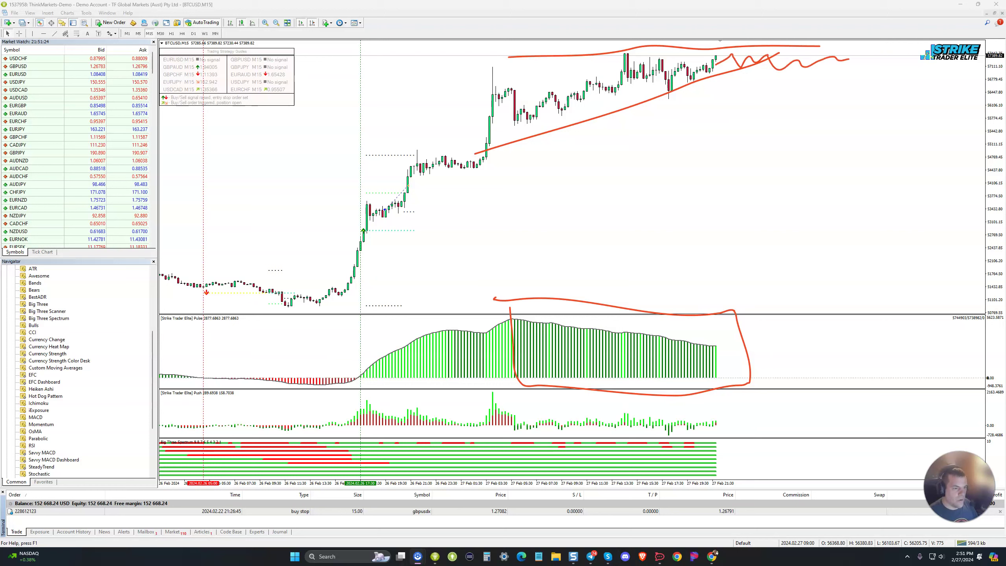
left_click_drag(715, 344, 752, 385)
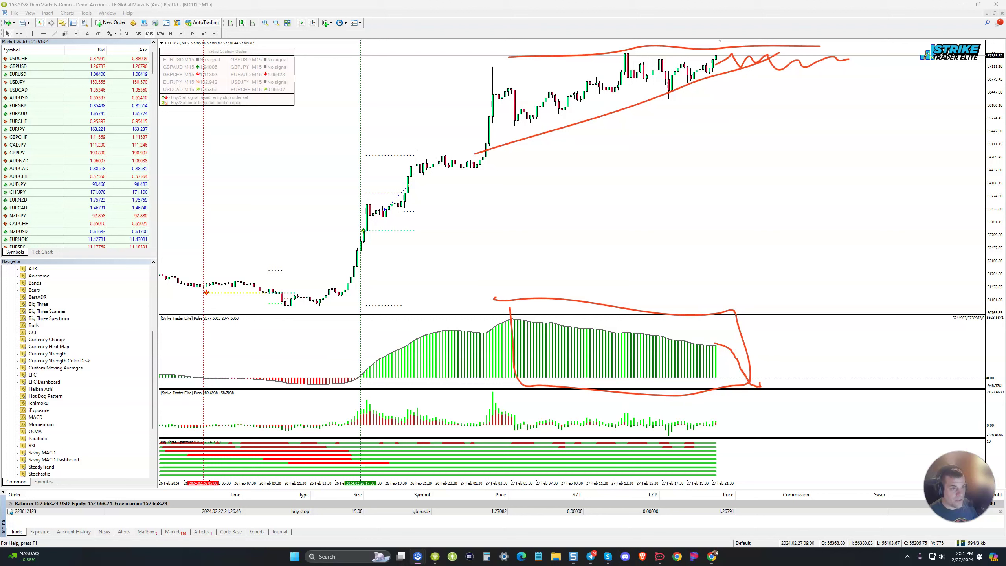
left_click_drag(844, 69, 947, 279)
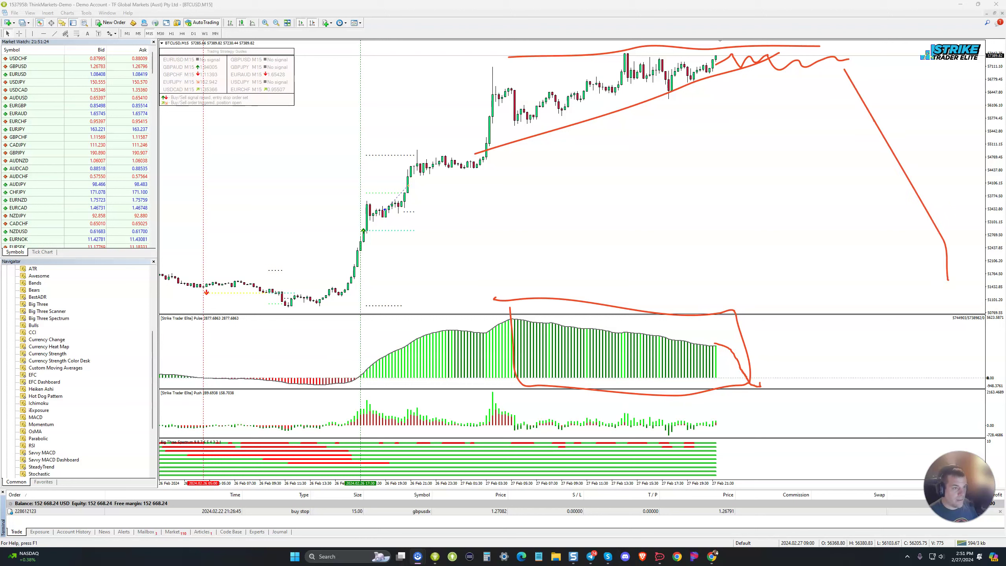
key("Escape")
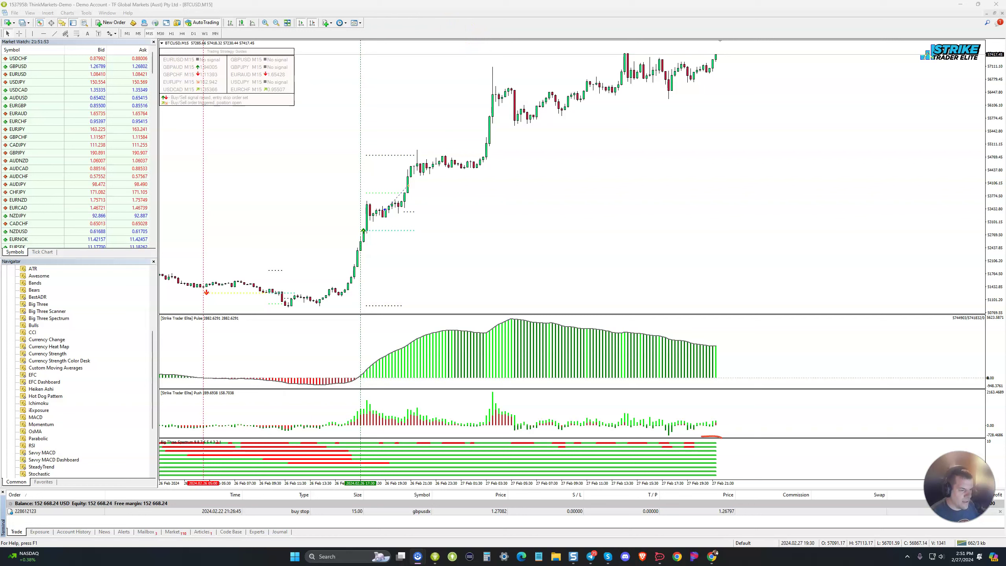
mouse_move(711, 437)
left_mouse_down()
mouse_move(350, 473)
mouse_move(542, 494)
mouse_move(737, 483)
mouse_move(734, 432)
mouse_move(700, 431)
left_mouse_up()
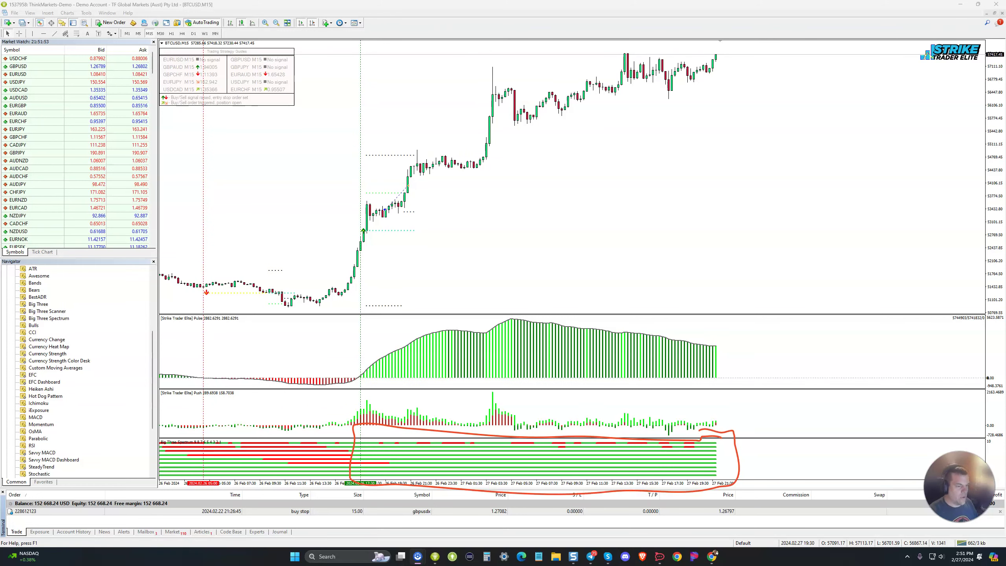
key("Escape")
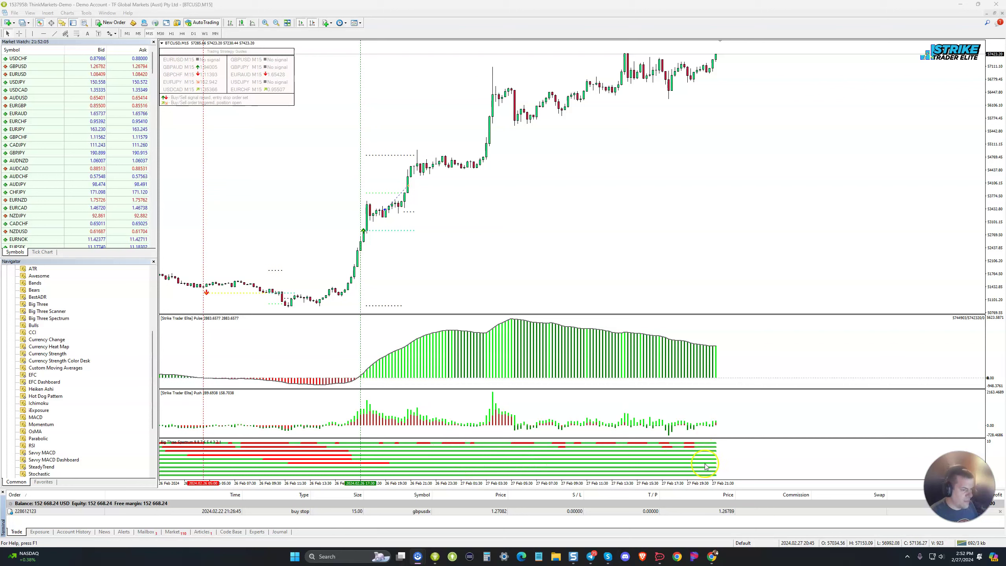